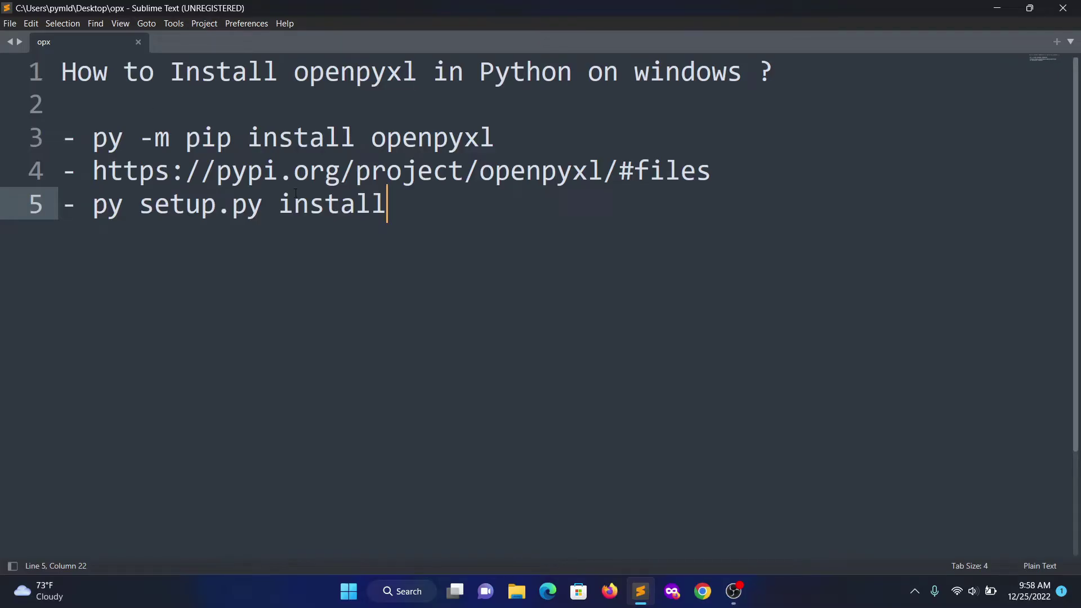
Search the taskbar for 'cm' to launch Command Prompt as administrator
click(406, 591)
text(cm)
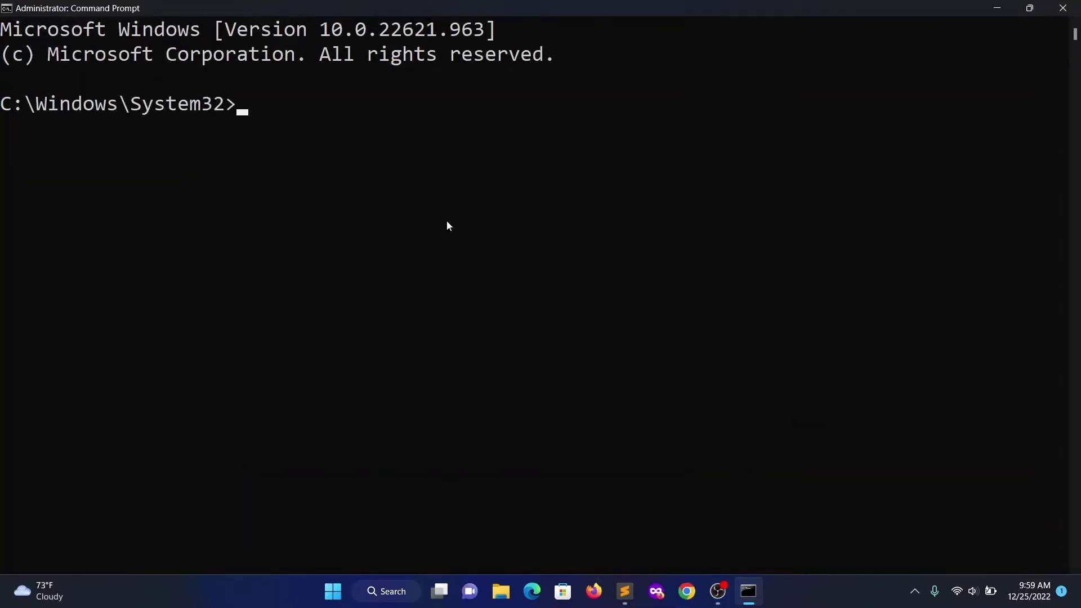
Run py -m pip install openpyxl, which reports the requirement is already satisfied
key(alt+Tab)
drag(93, 138, 384, 138)
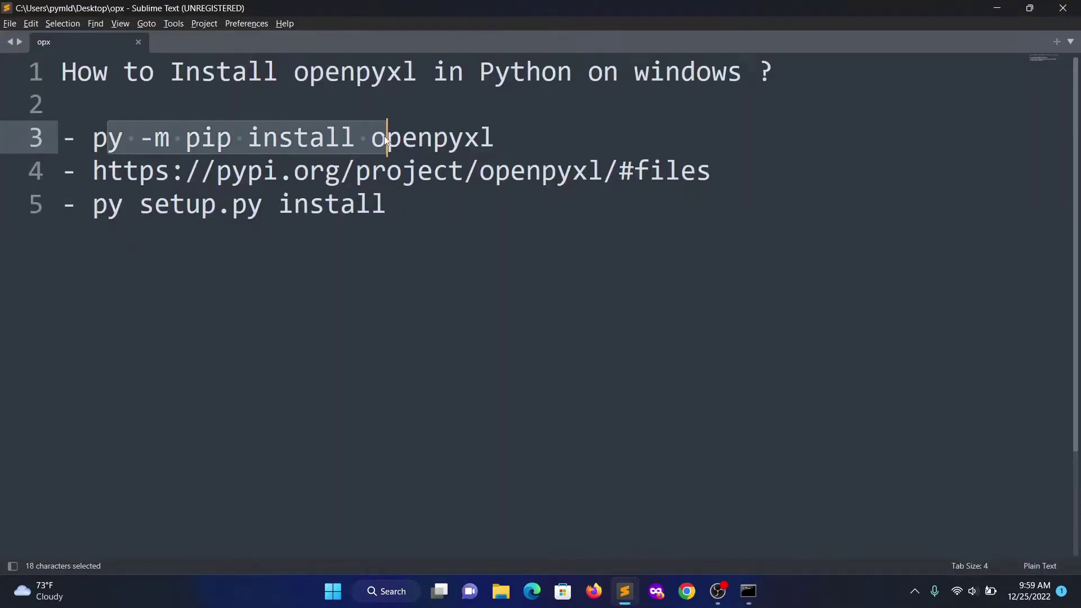
key(alt+Tab)
text(py )
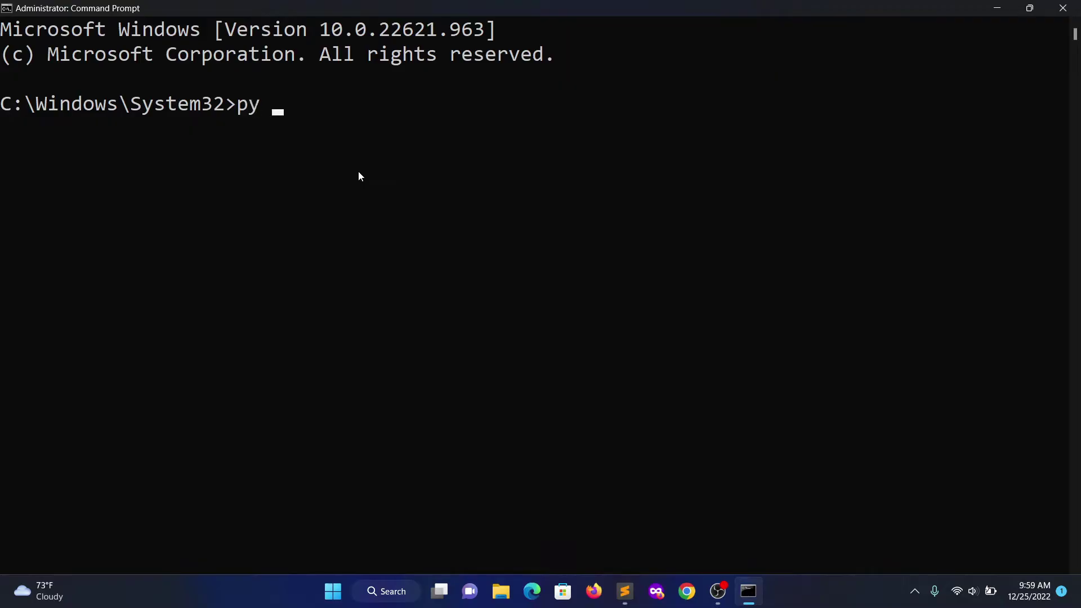
text(-m [)
key(BackSpace)
text(pip i)
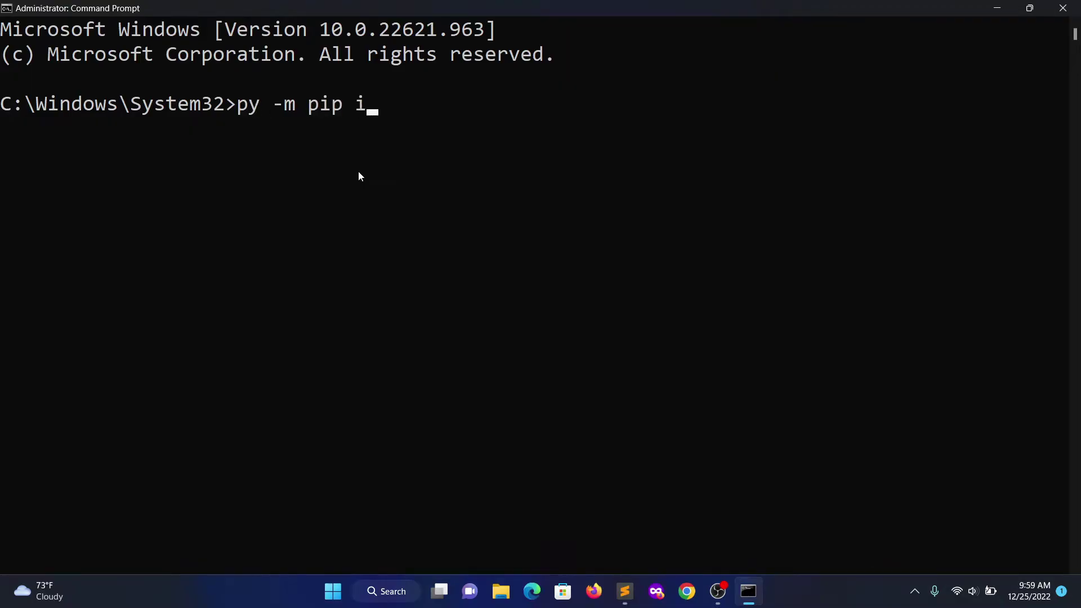
text(nstall op)
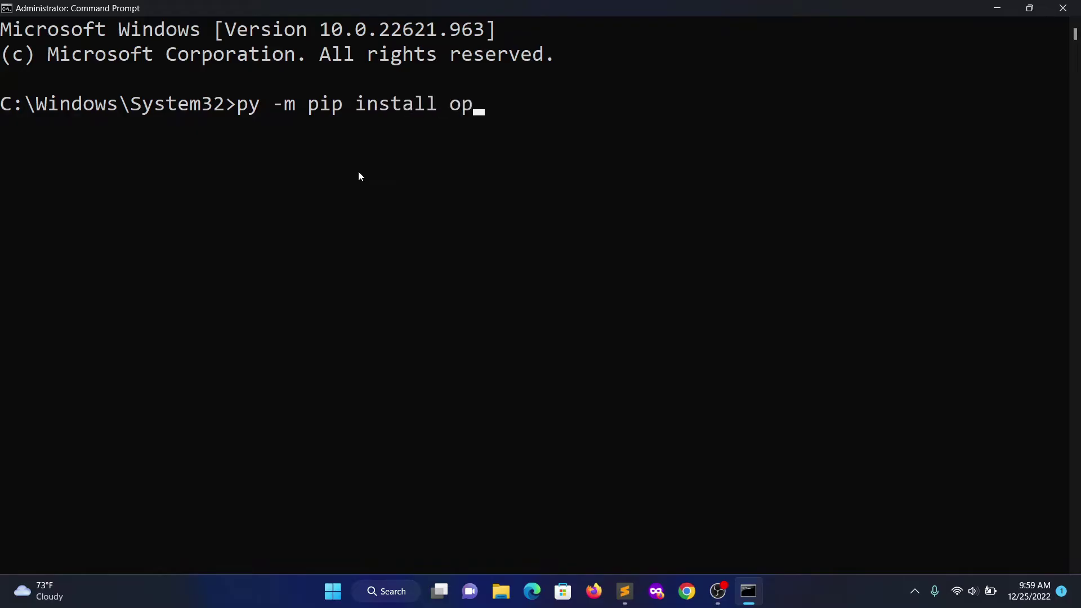
text(enpyx)
text(l)
key(Return)
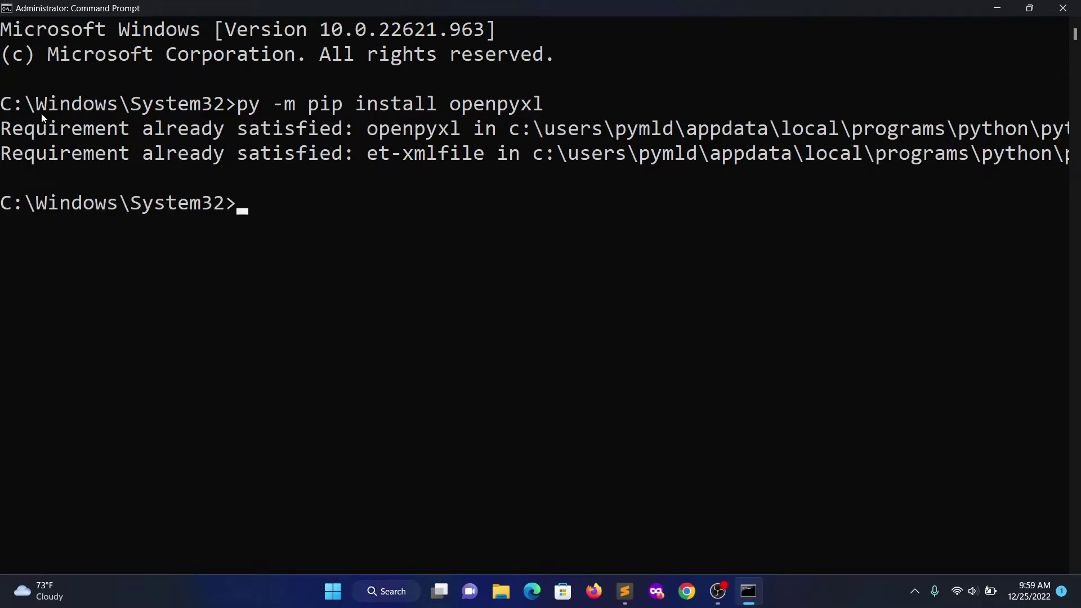
drag(5, 126, 422, 179)
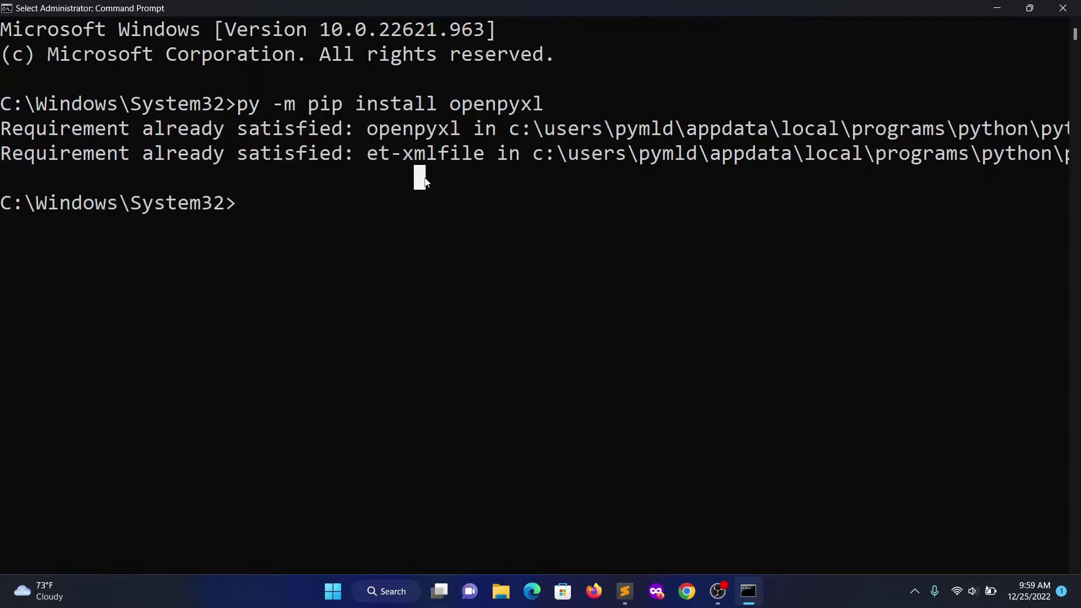
Copy the PyPI openpyxl files URL from line 4 of the notes
key(alt+Tab)
click(108, 201)
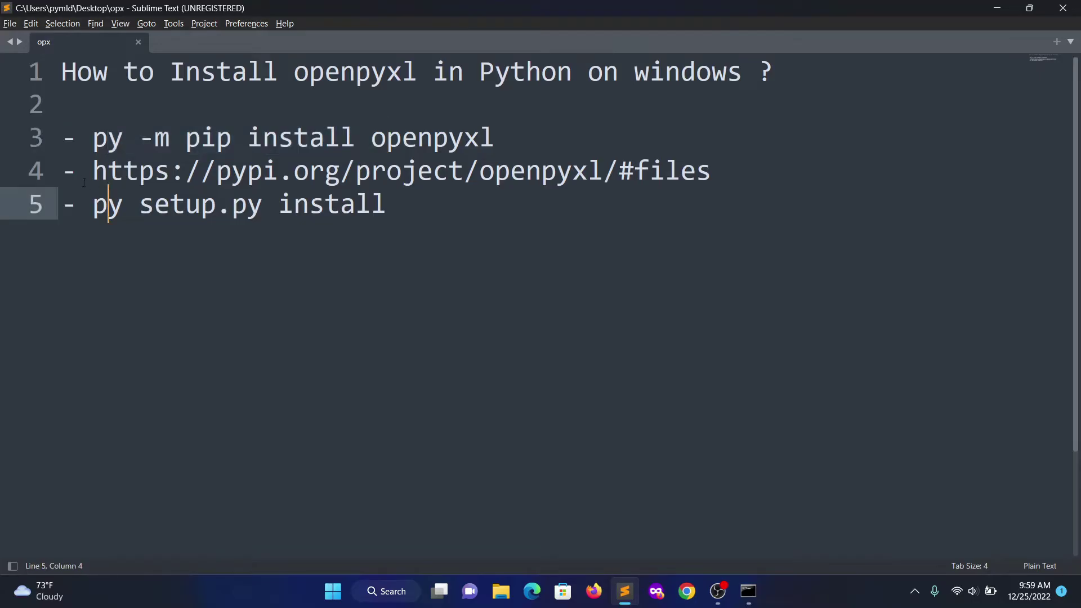
drag(92, 172, 734, 172)
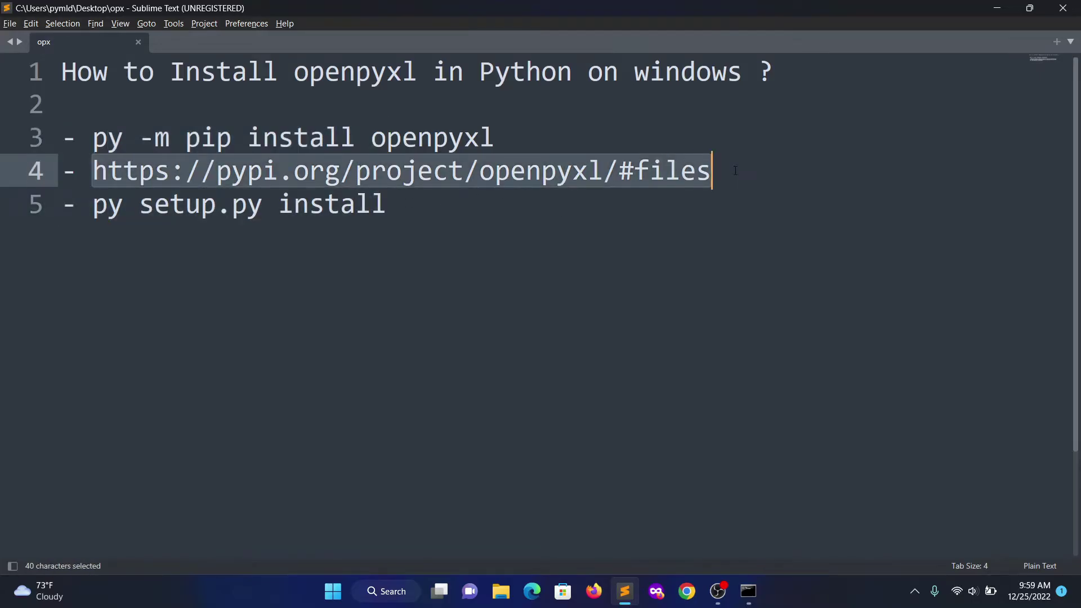
key(ctrl+c)
click(686, 246)
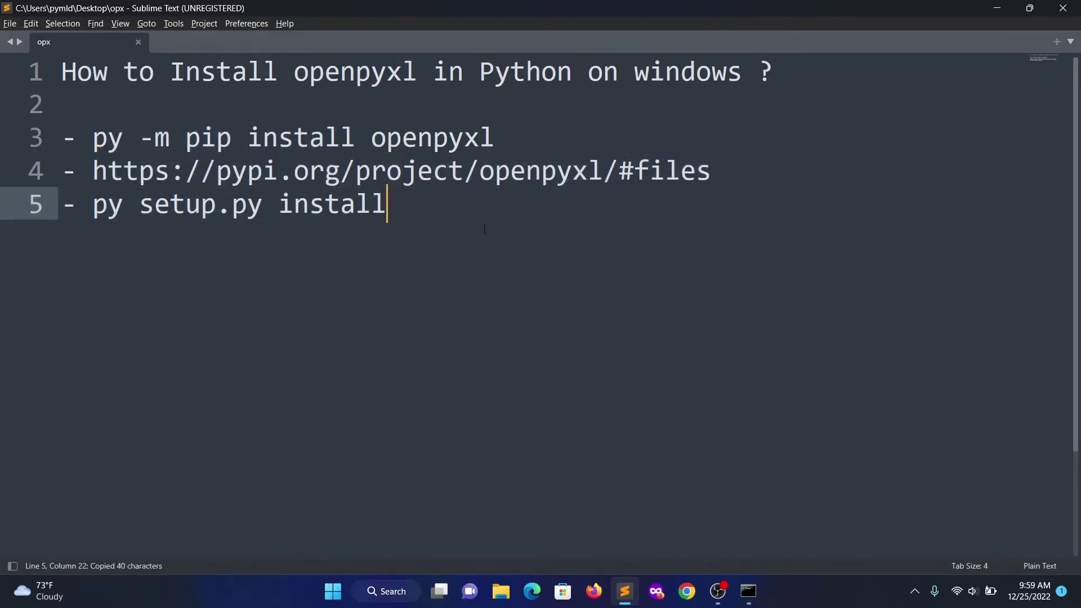
Open the openpyxl PyPI files page in Chrome from the copied URL, zoomed in
click(686, 592)
key(ctrl+v)
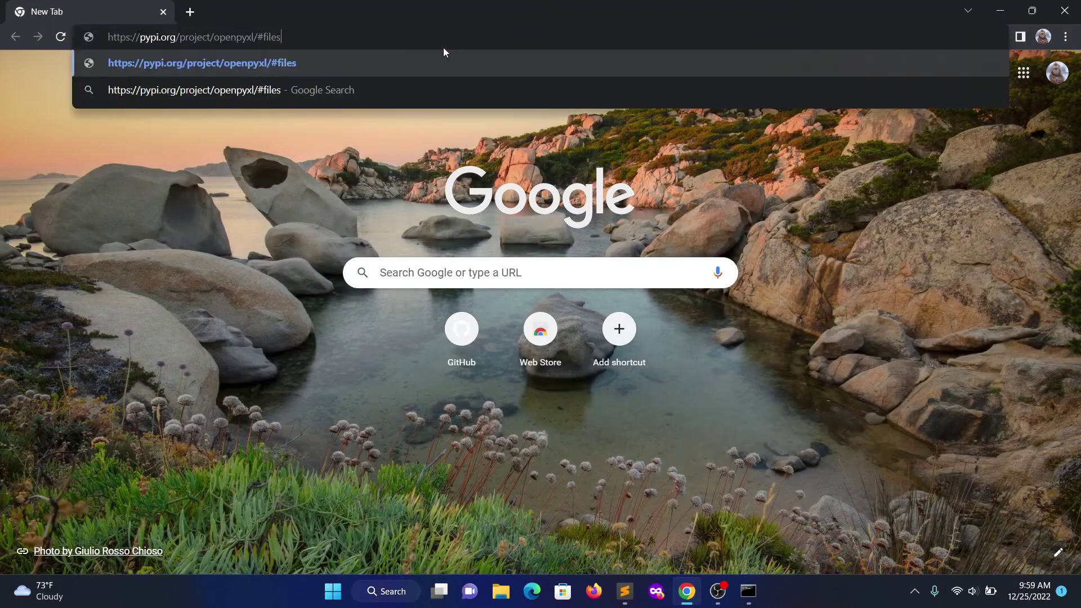
key(Return)
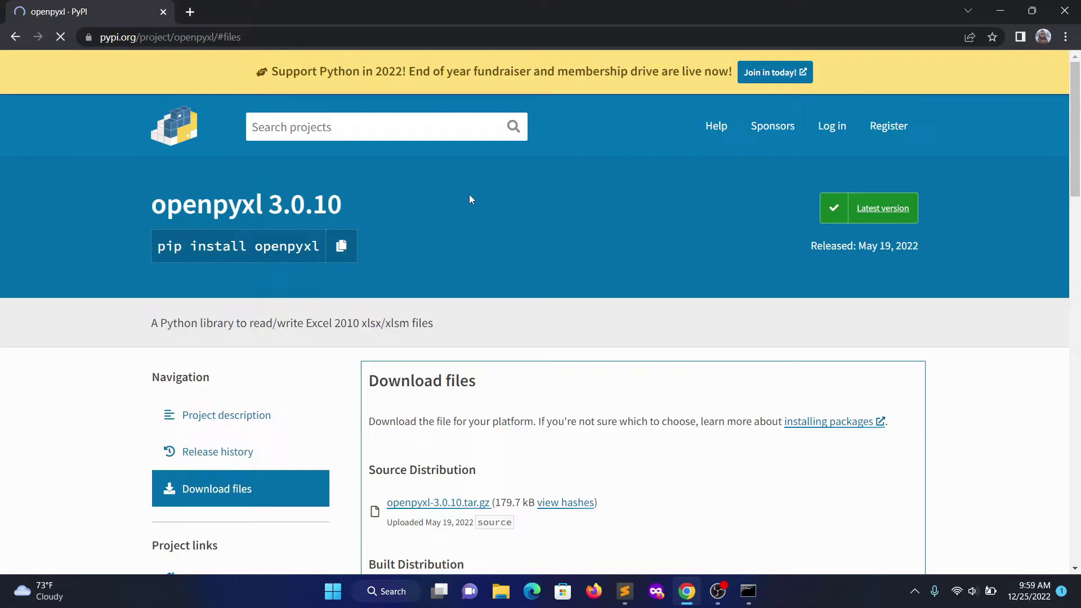
key(ctrl+plus)
key(ctrl+plus)
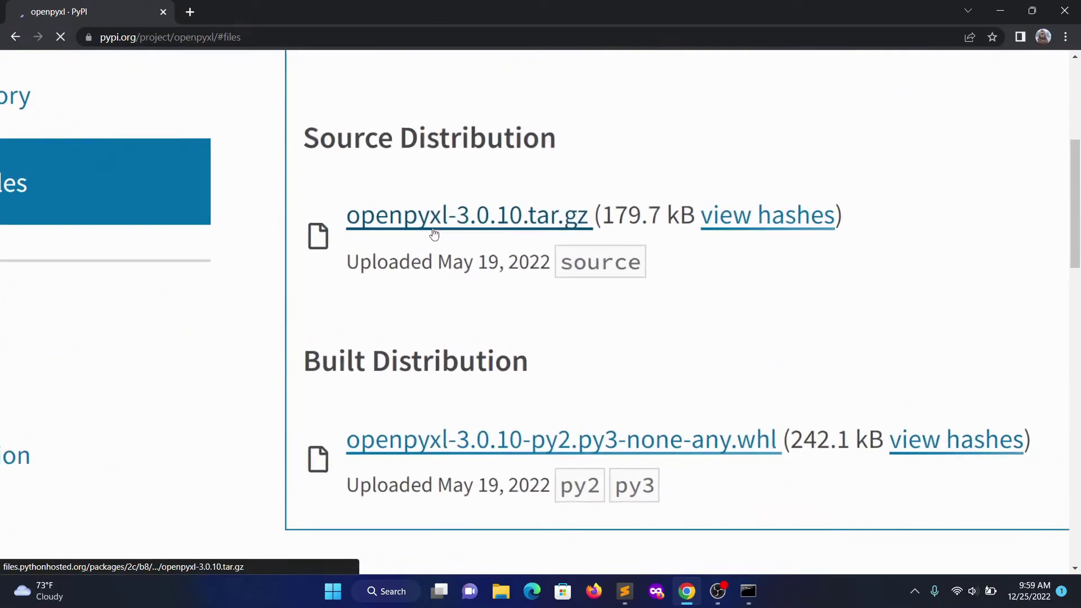
Download the openpyxl-3.0.10.tar.gz source distribution
click(510, 221)
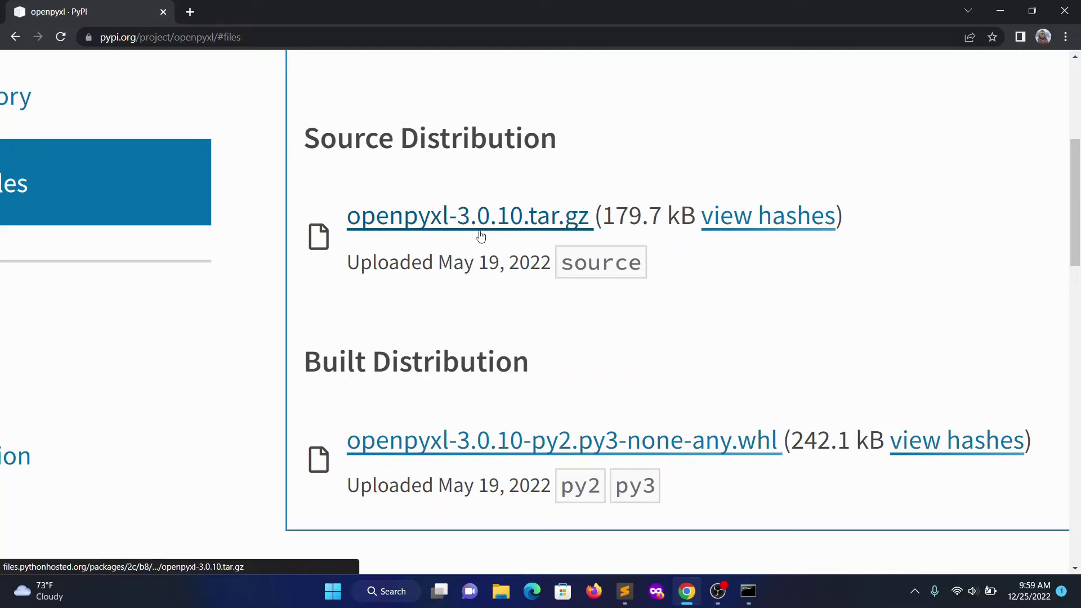
right_click(489, 221)
click(541, 234)
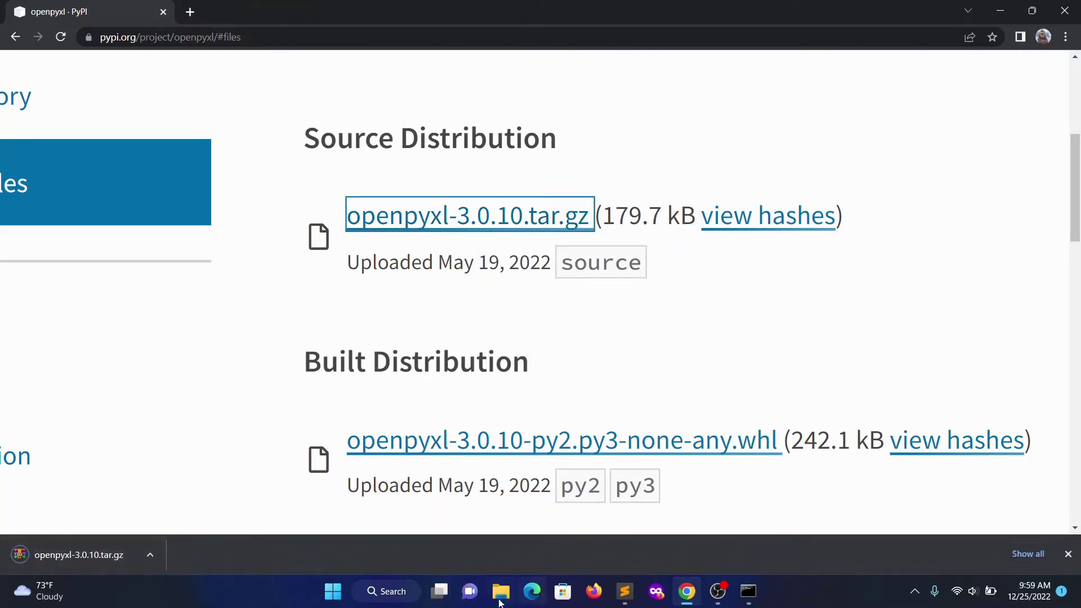
Extract the downloaded openpyxl-3.0.10 tar archive in Downloads with WinRAR
click(501, 591)
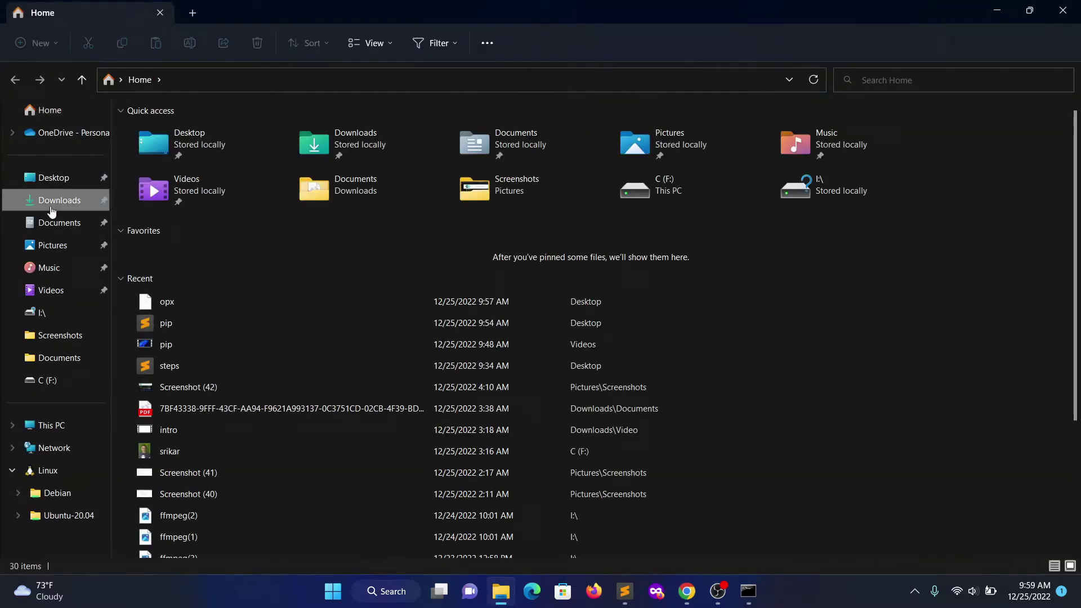
click(59, 200)
click(144, 173)
right_click(144, 173)
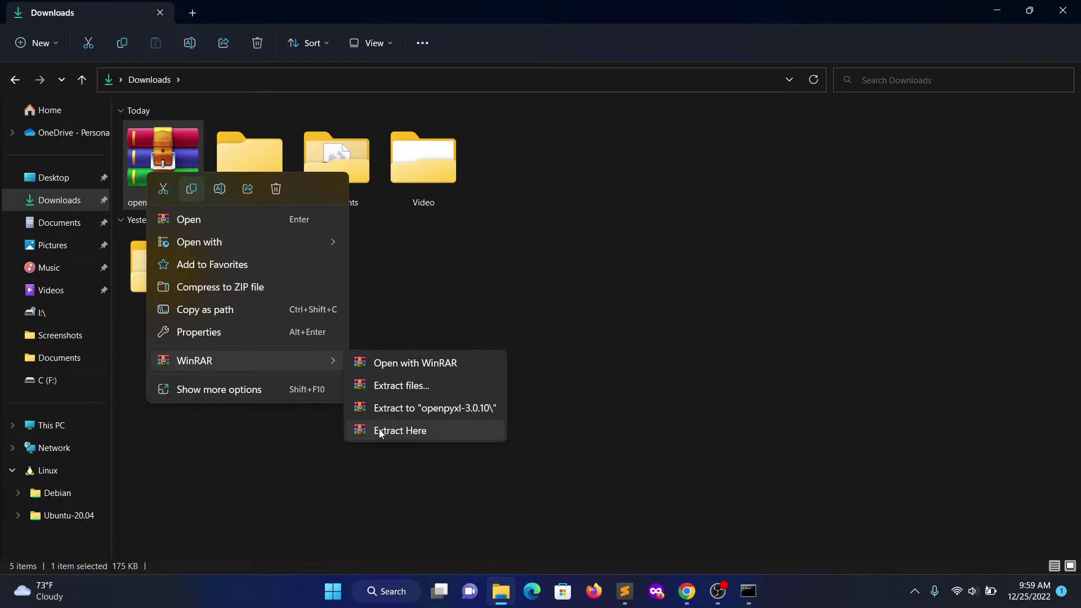
click(392, 385)
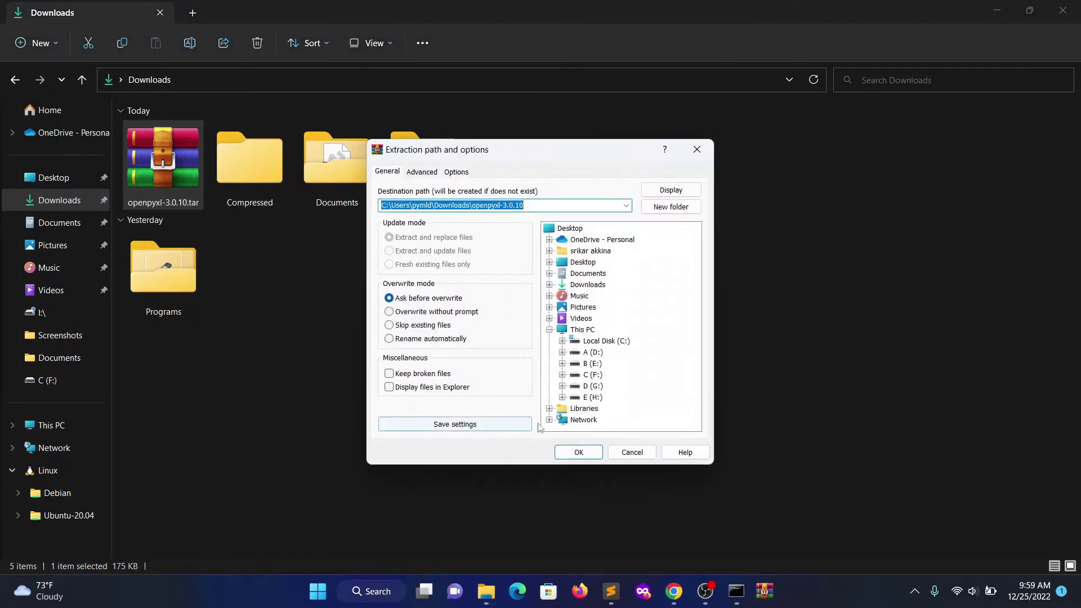
click(579, 453)
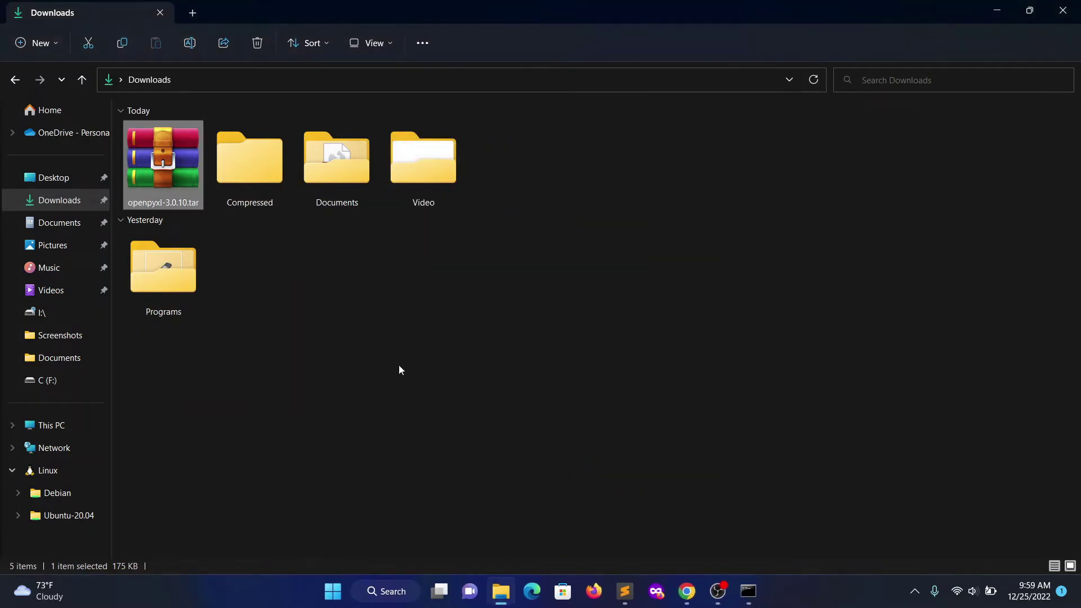
Open a command prompt in the inner openpyxl-3.0.10 source folder via the address bar
double_click(506, 171)
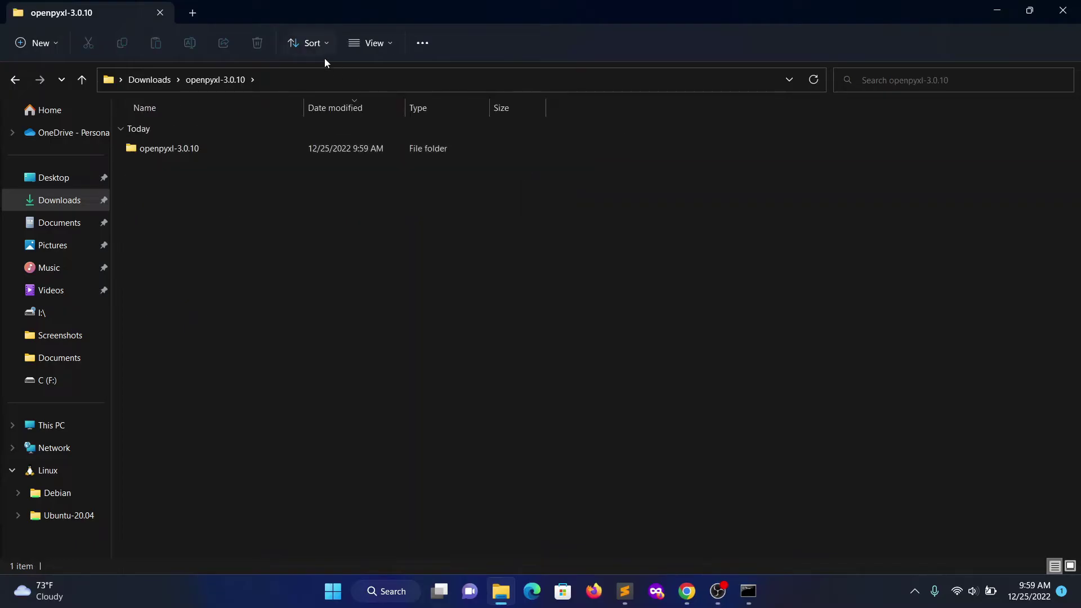
double_click(181, 148)
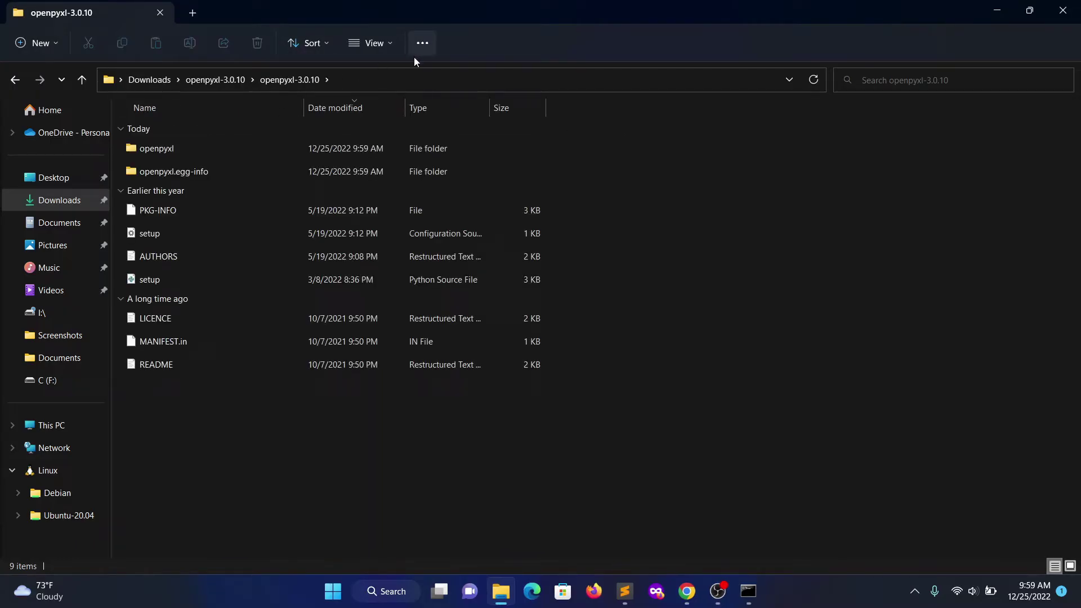
click(389, 79)
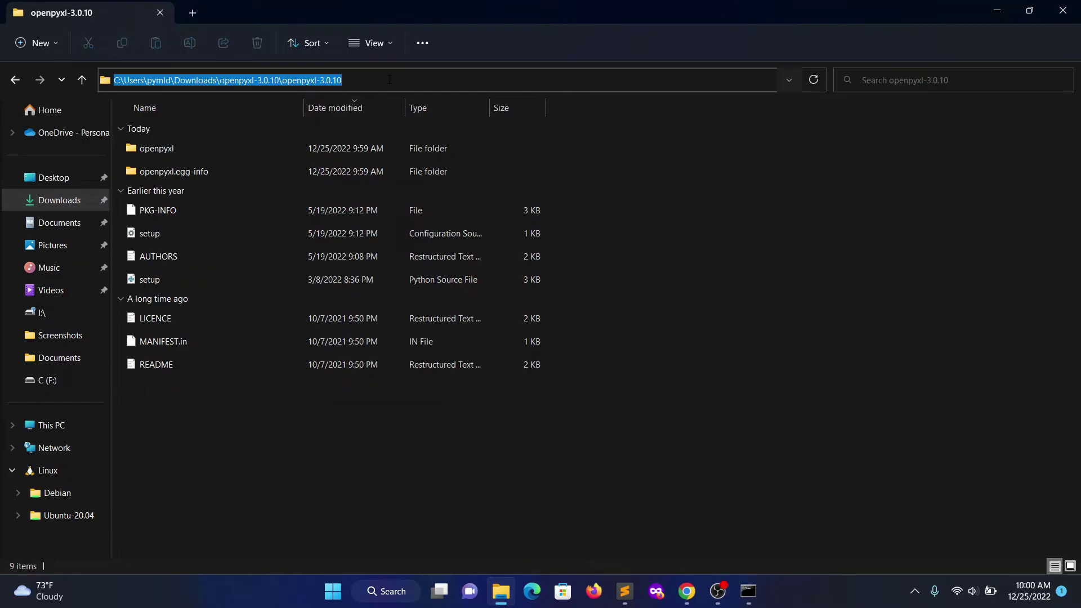
text(cmd)
key(Return)
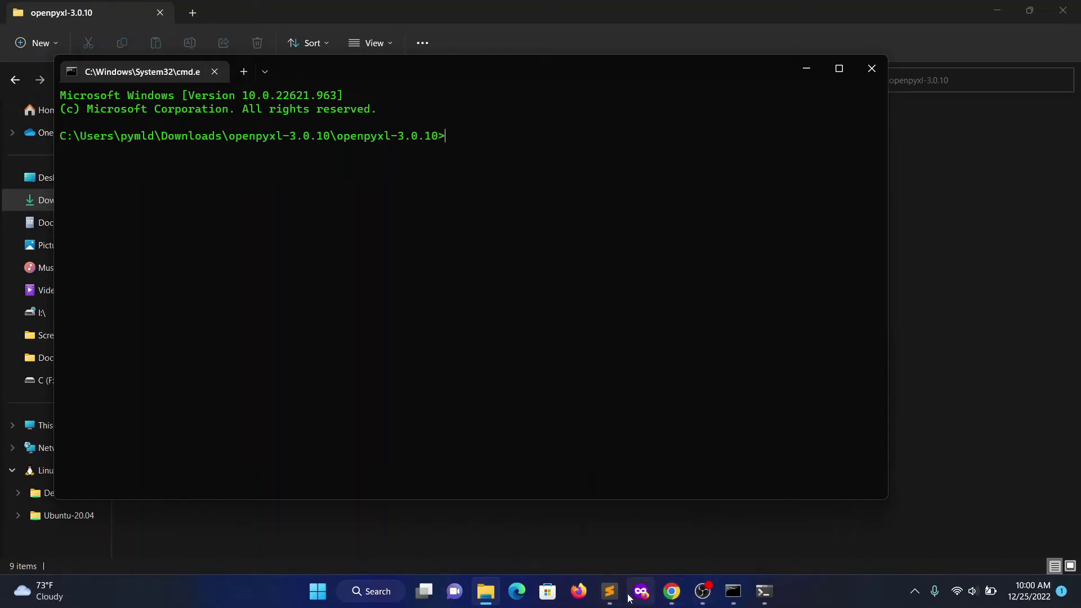
Copy the 'py setup.py install' line from the Sublime Text notes
click(609, 591)
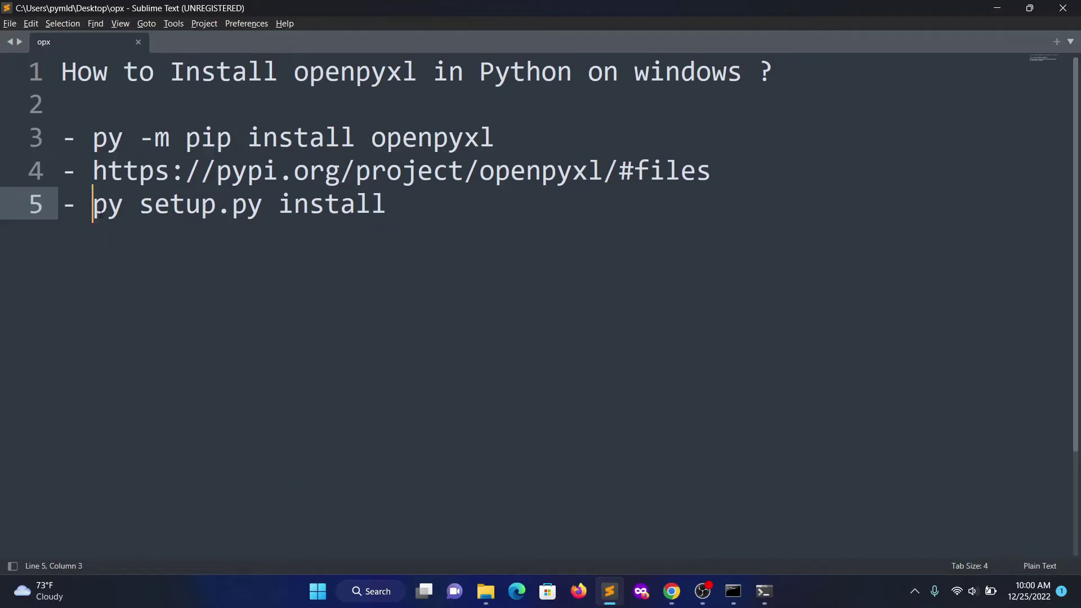
drag(93, 204, 388, 205)
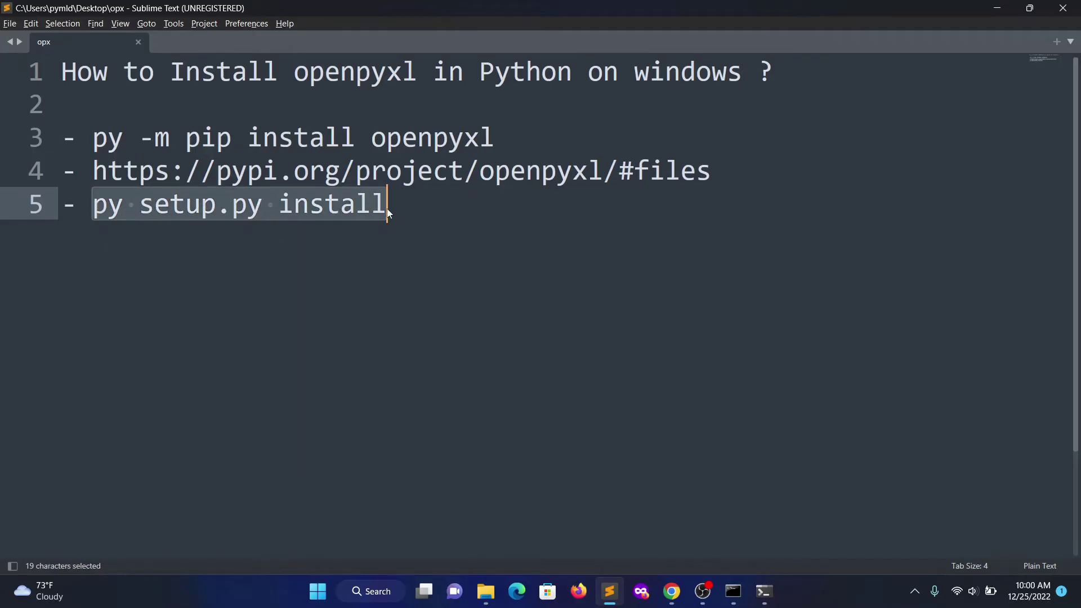
key(ctrl+c)
click(732, 591)
Maximize the folder's Command Prompt and erase the wrongly pasted URL
click(763, 592)
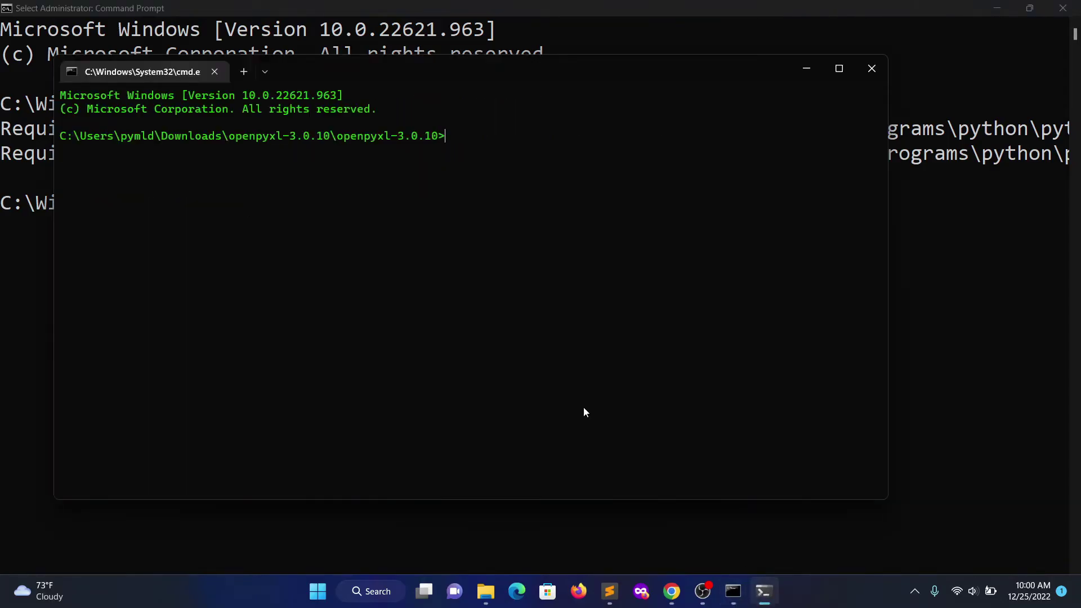
click(838, 67)
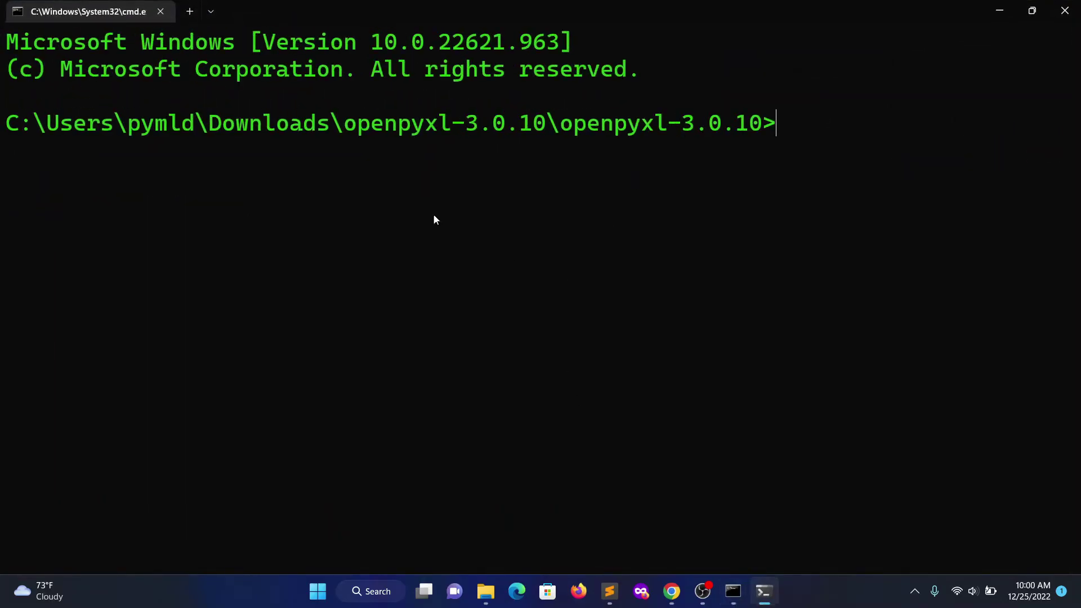
drag(16, 139, 755, 141)
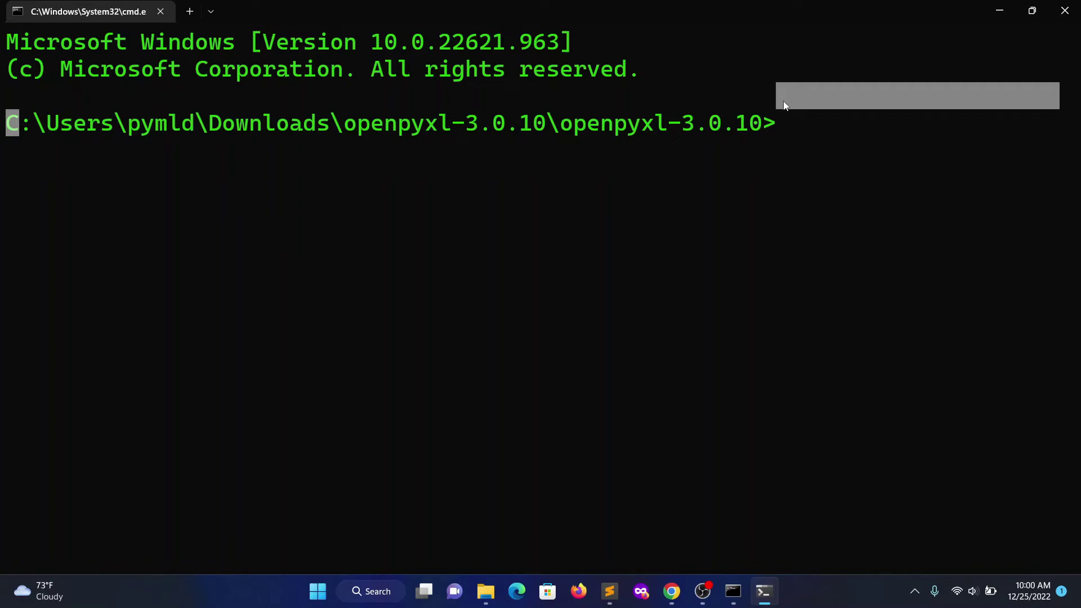
click(774, 159)
right_click(783, 134)
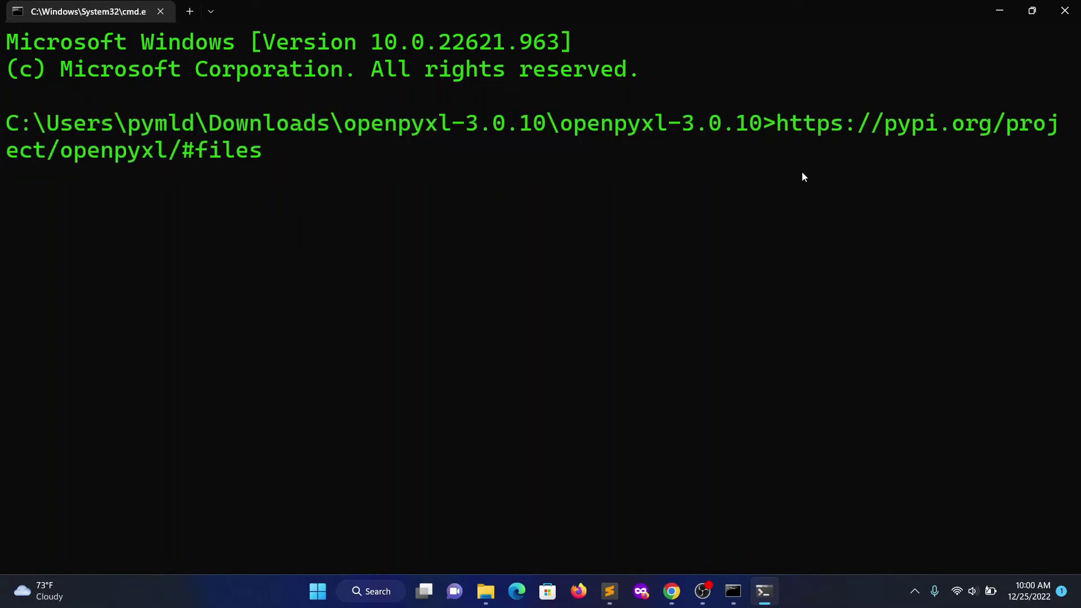
key(ctrl+z)
key(BackSpace)
key(BackSpace)
key(BackSpace)
key(BackSpace)
key(BackSpace)
key(BackSpace)
key(BackSpace)
key(BackSpace)
key(BackSpace)
key(BackSpace)
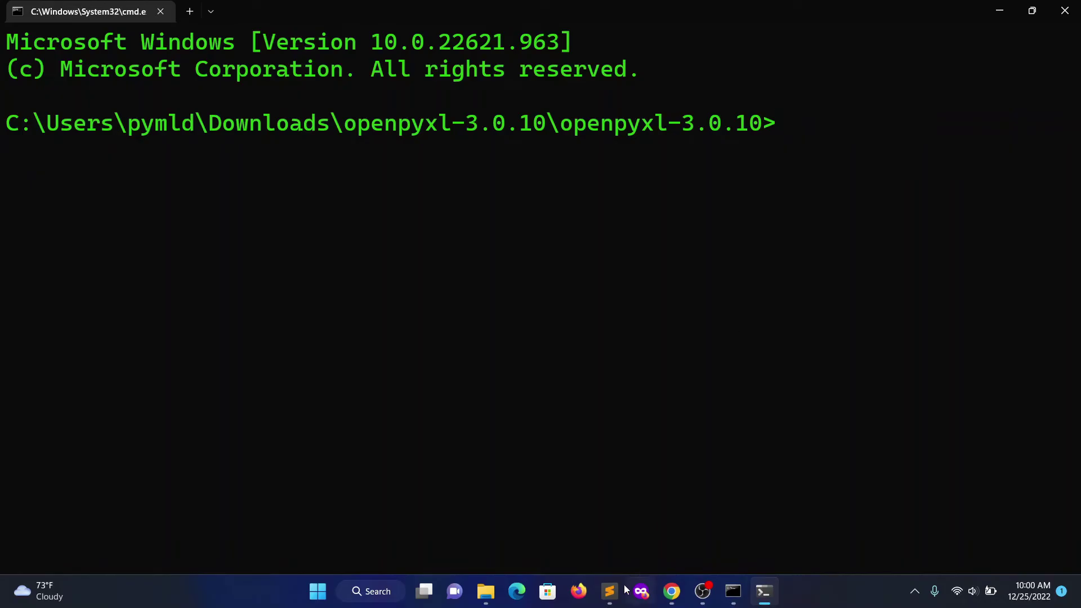
Enter and run py setup.py install, fixing the typo and tab-completed extension
click(610, 590)
click(609, 591)
text(pu)
key(BackSpace)
text(y)
text( se)
key(Tab)
key(BackSpace)
key(BackSpace)
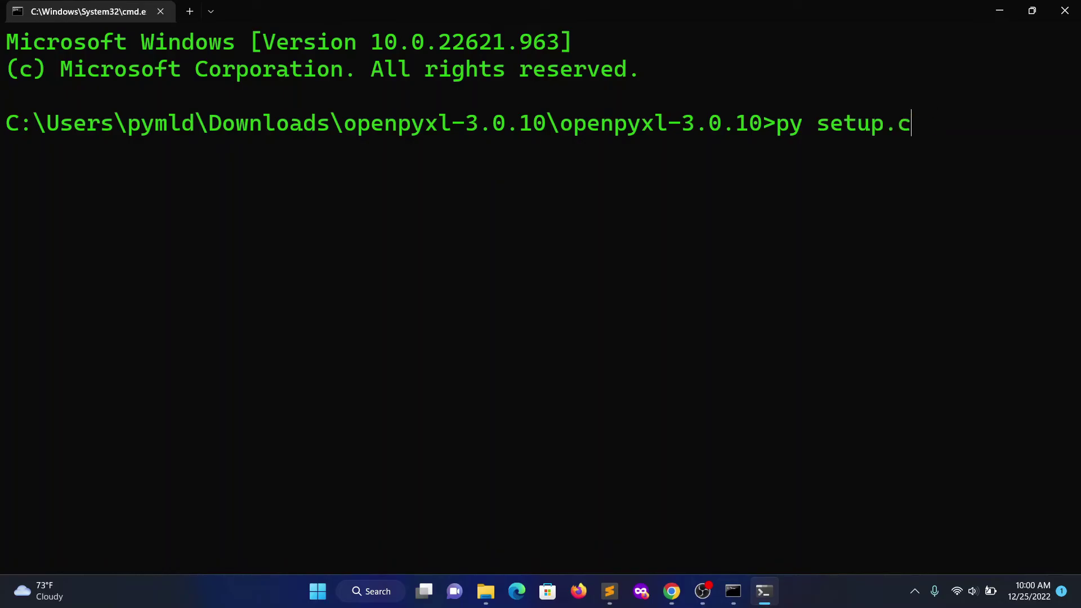
key(BackSpace)
text(py ins)
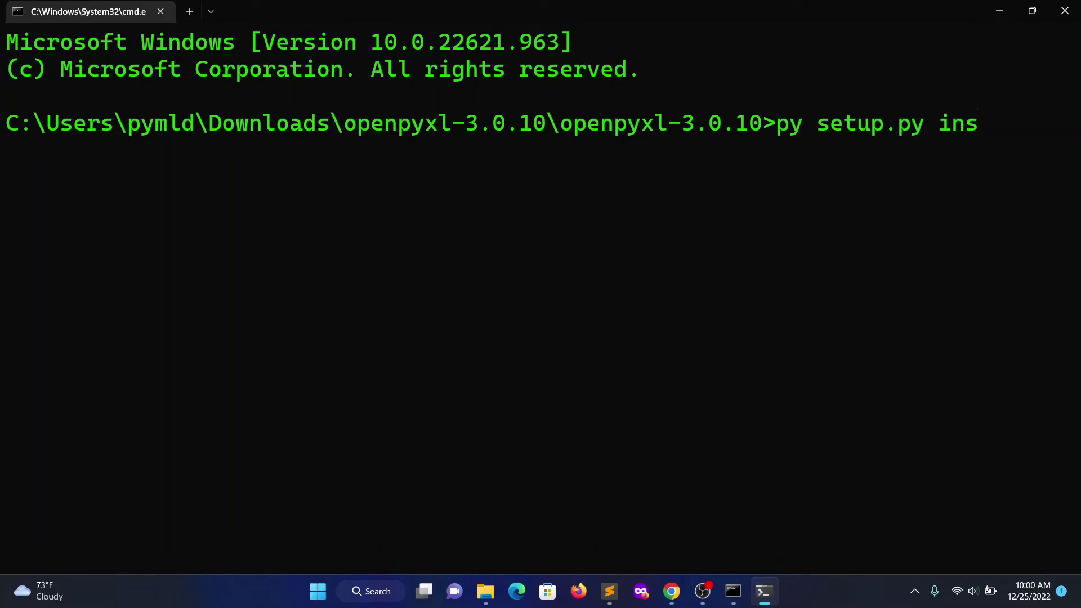
text(tall)
key(Return)
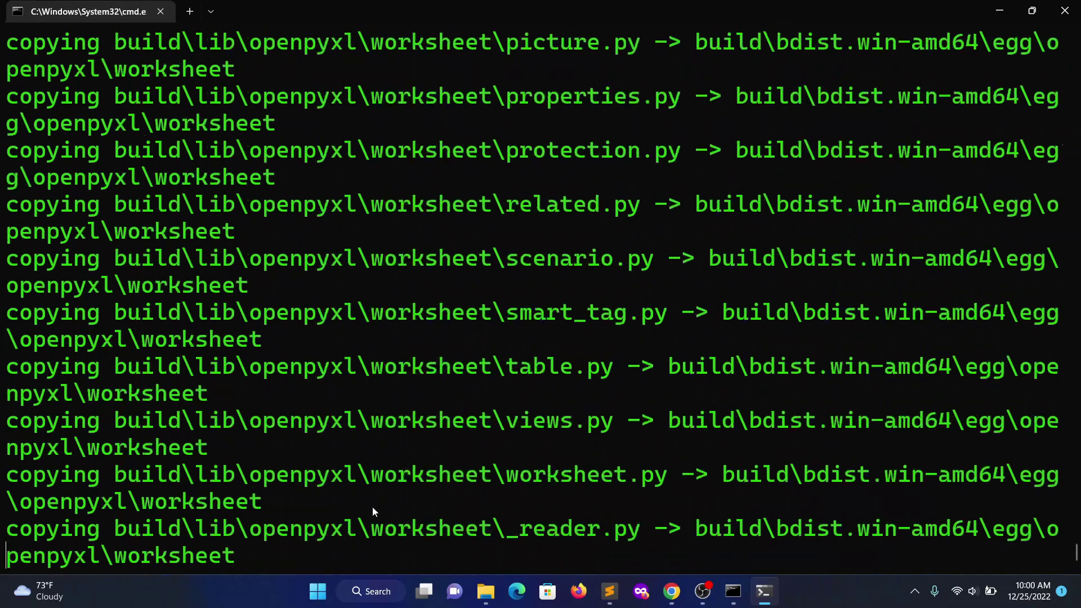
Shrink the terminal font while the openpyxl 3.0.10 setup output scrolls
key(ctrl+minus)
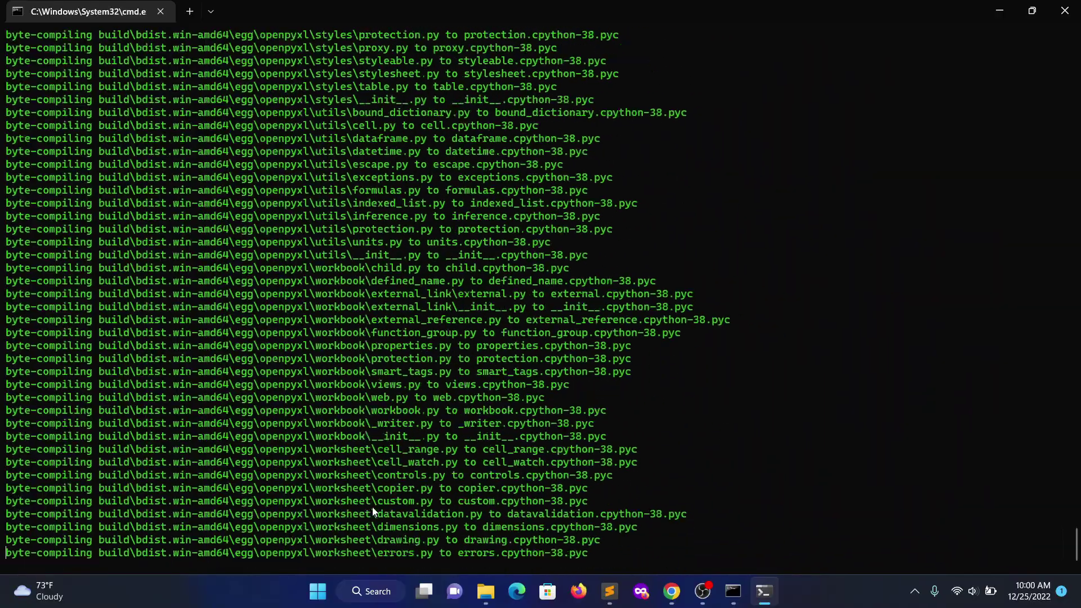